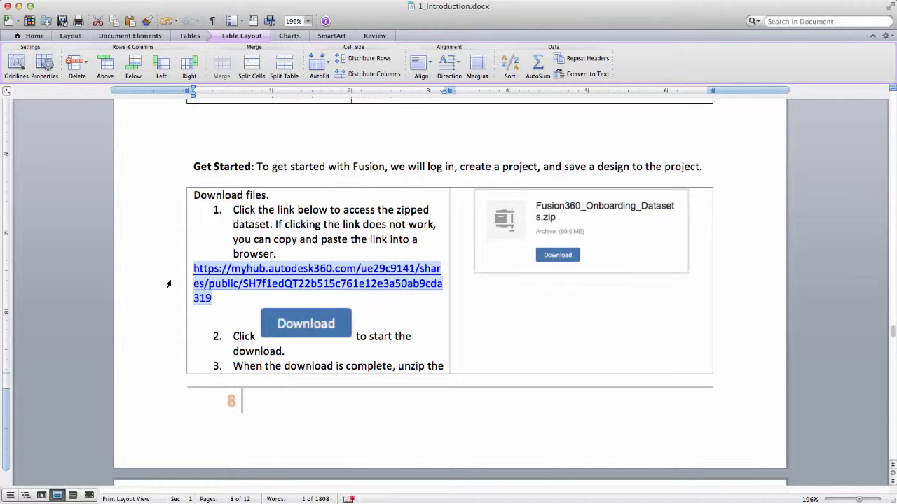
- Paste the copied dataset link into a new Safari tab to load the Fusion360_Onboarding_Datasets.zip share page
key(super+Tab)
key(super+Tab)
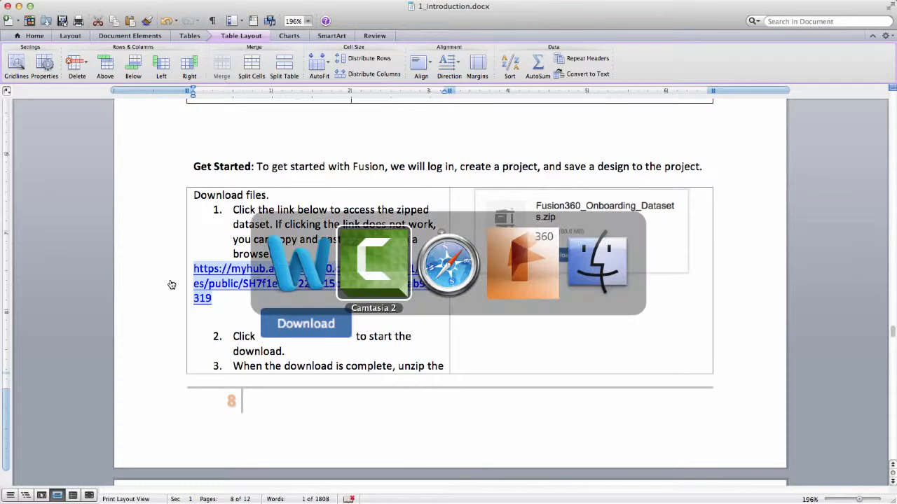
key(super+t)
key(Return)
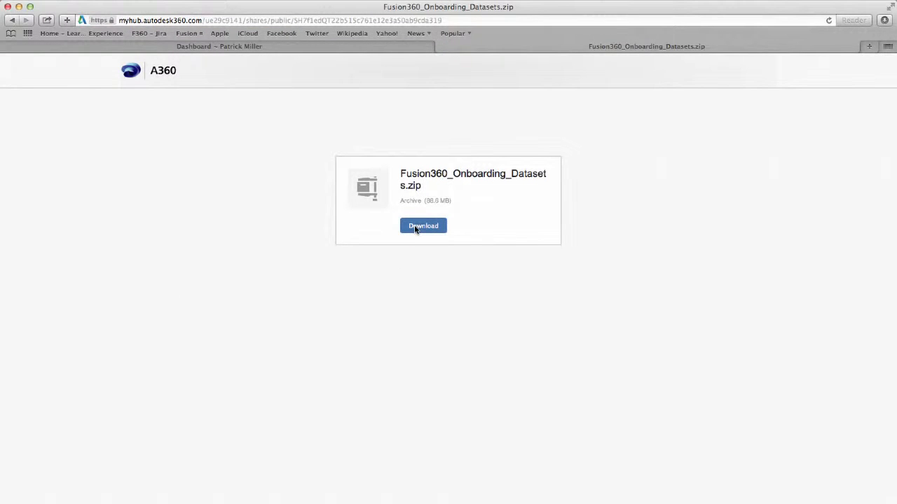
key(super+Tab)
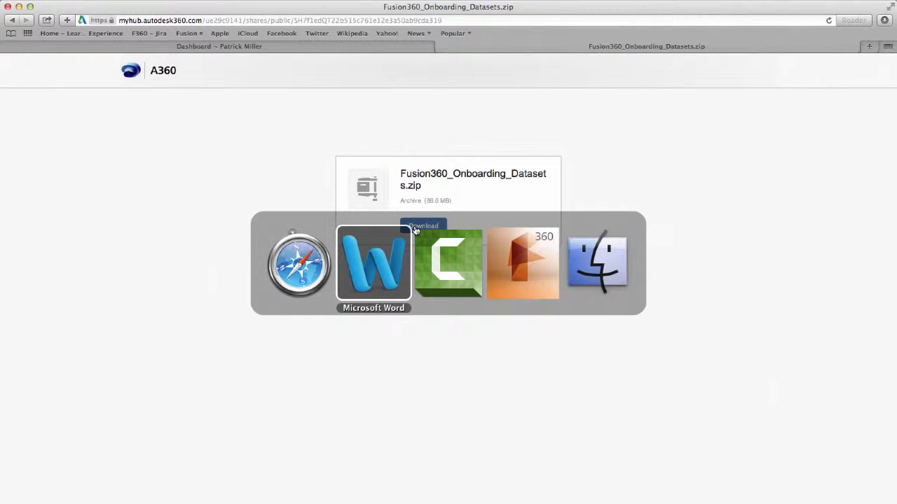
- Review the .f3d designs, JPEGs and 05_Bike_Wheel folder in Fusion 360 Training, then go to Fusion 360
key(super+Tab)
key(super+Tab)
key(super+Tab)
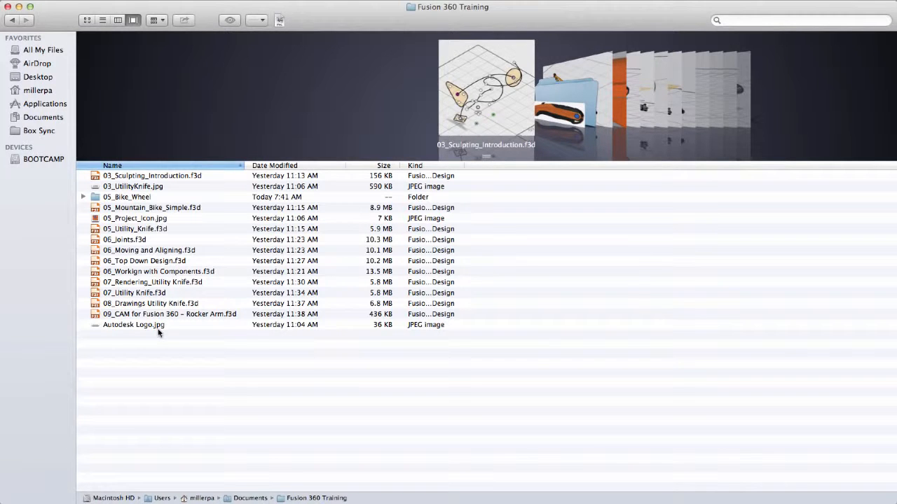
key(super+Tab)
key(super+Tab)
key(super+Tab)
key(super+Tab)
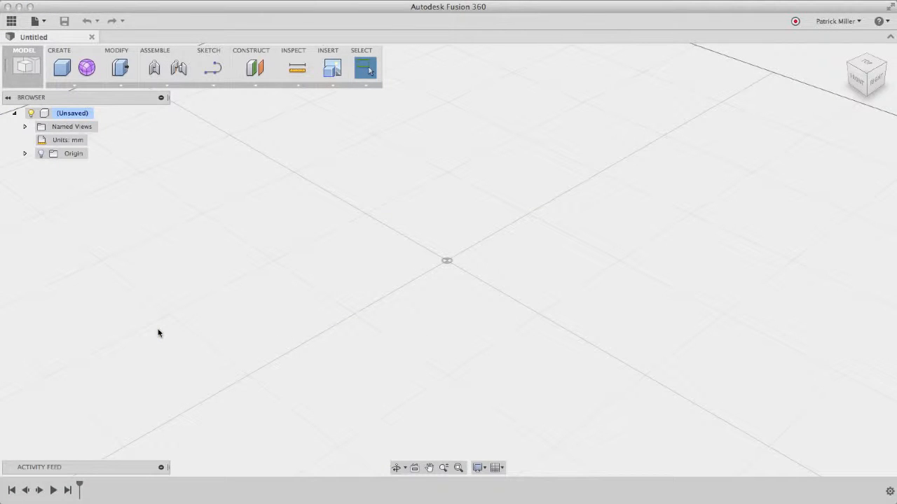
- Open the Data Panel, glance at the project list, and open the project's details page on the web
click(25, 67)
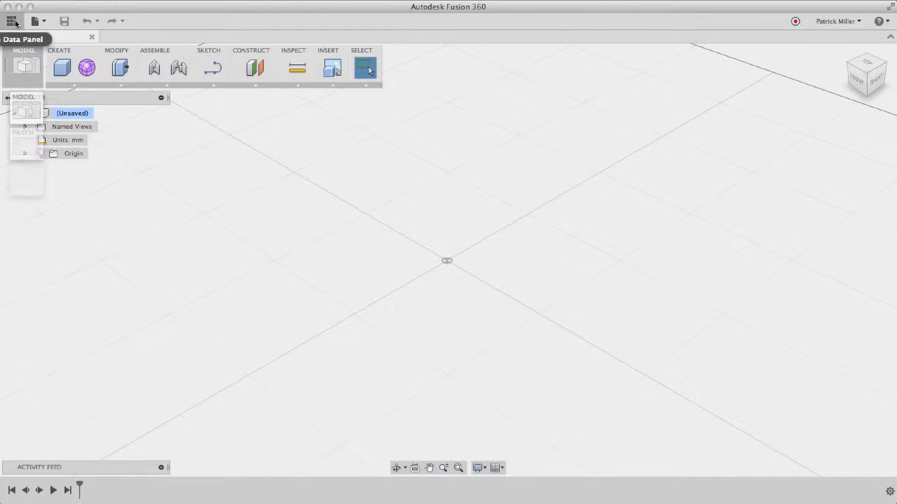
click(12, 21)
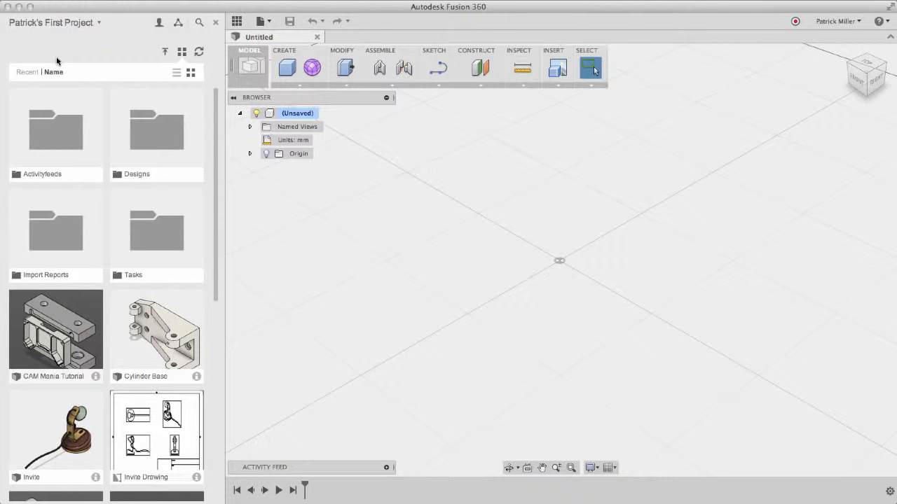
click(86, 24)
click(86, 25)
click(178, 28)
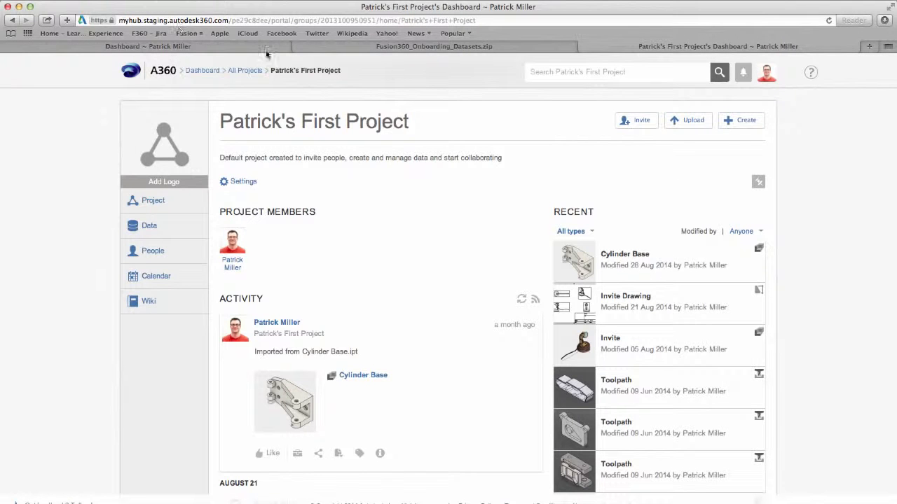
- Fill in a new project 'Fusion Training', purpose 'contains designs for the Fusion 360 training.', plus one contributor's e-mail
click(732, 121)
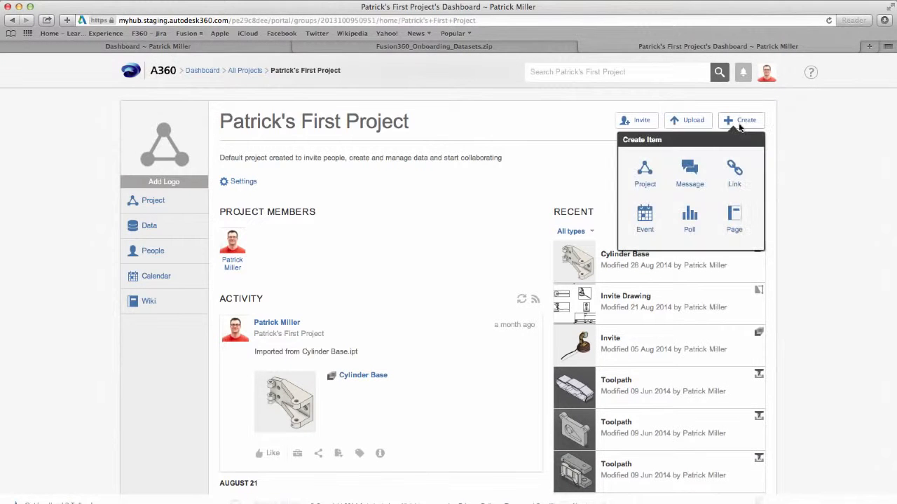
click(645, 185)
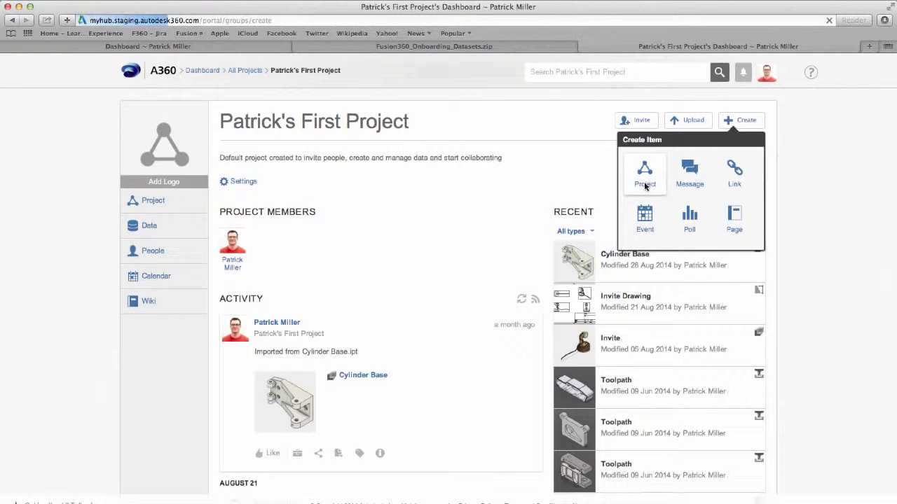
text(Fusion Training)
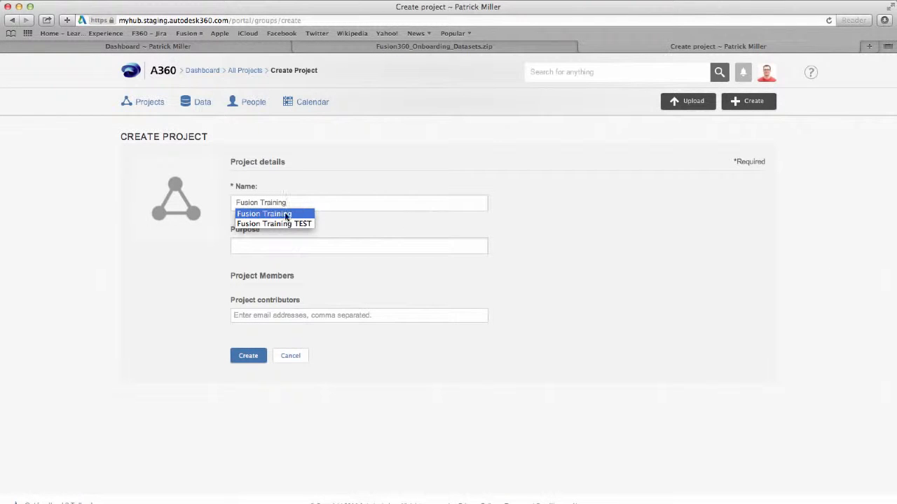
click(274, 248)
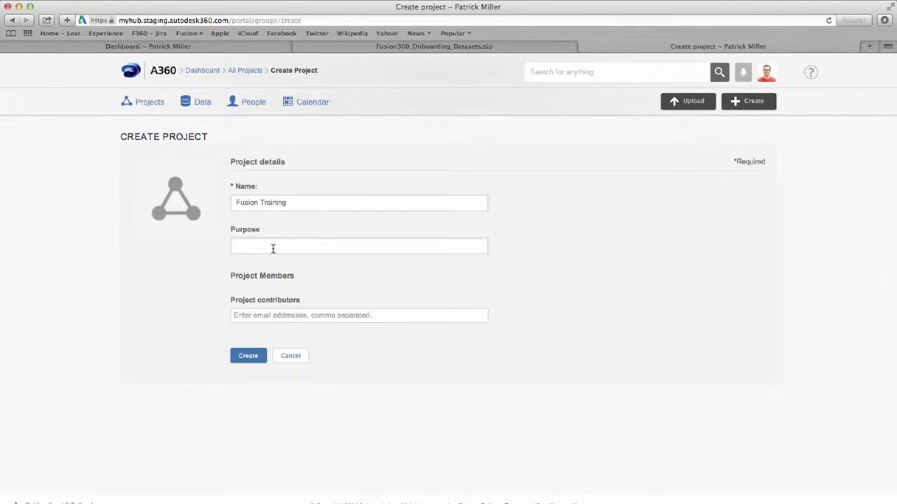
text(contains designs for the Fusion 360 t)
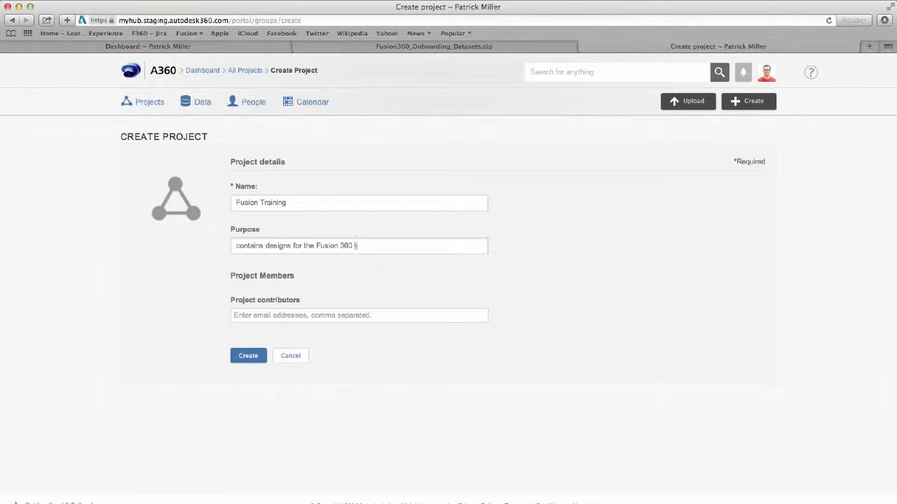
text(raining.)
click(274, 313)
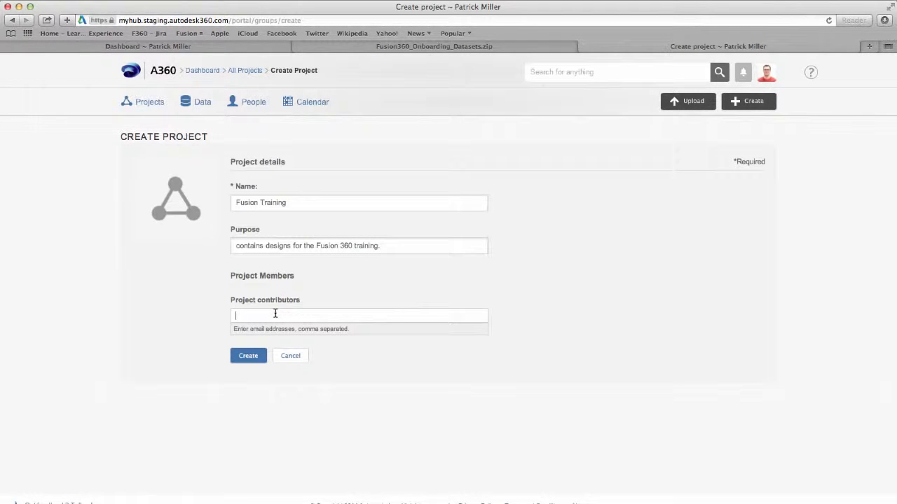
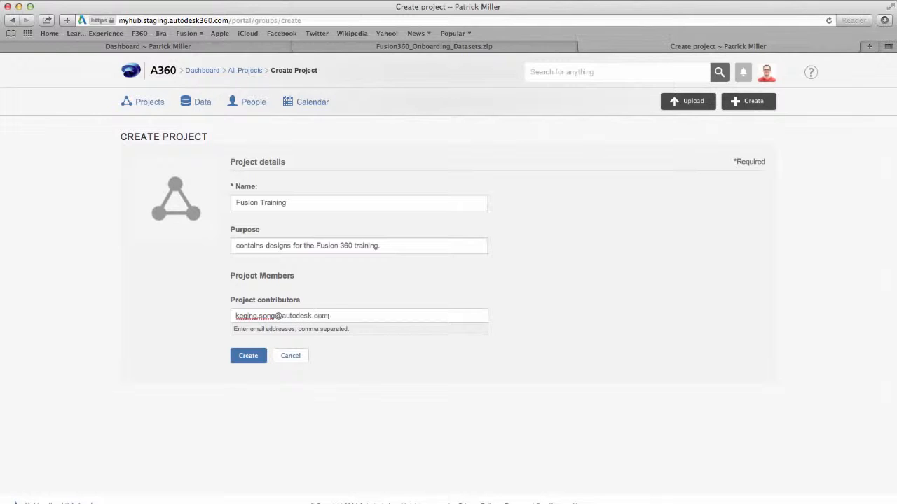
key(Return)
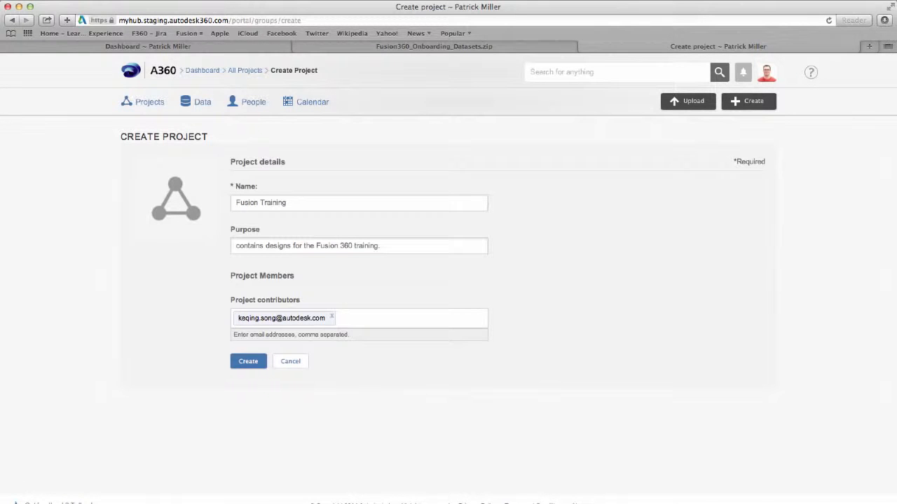
- Submit the form to create the Fusion Training project, then return to Fusion 360
click(248, 362)
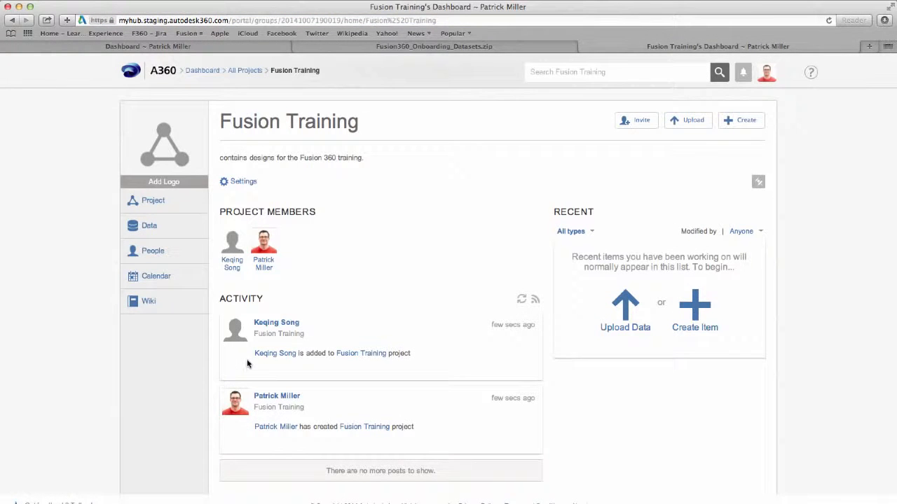
key(super+Tab)
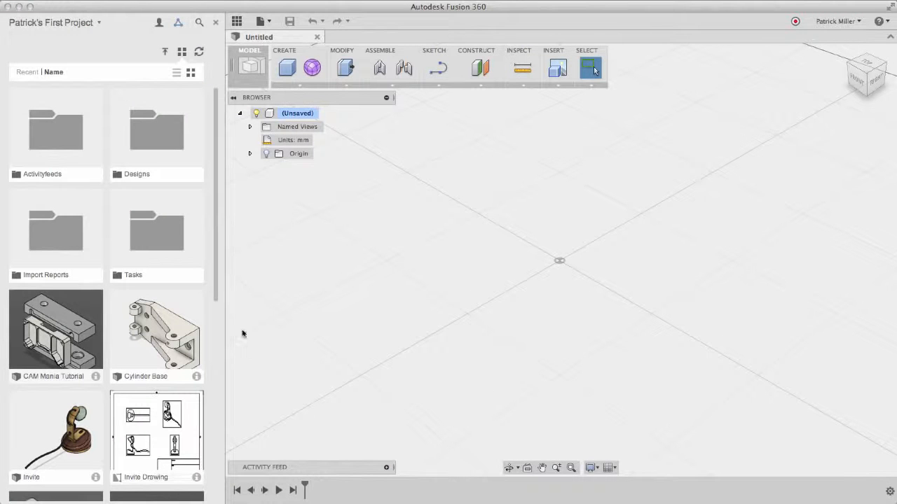
- Refresh the Data Panel and select the Fusion Training project from the project list
click(198, 53)
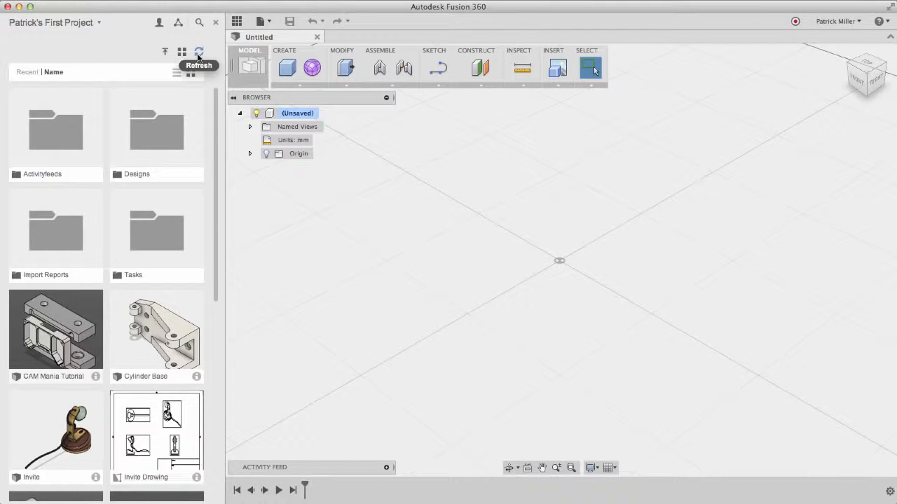
click(80, 25)
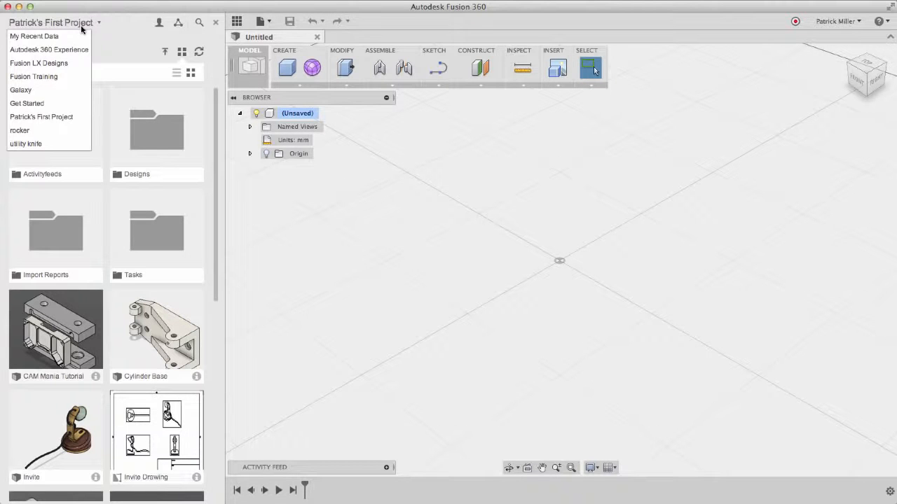
click(58, 78)
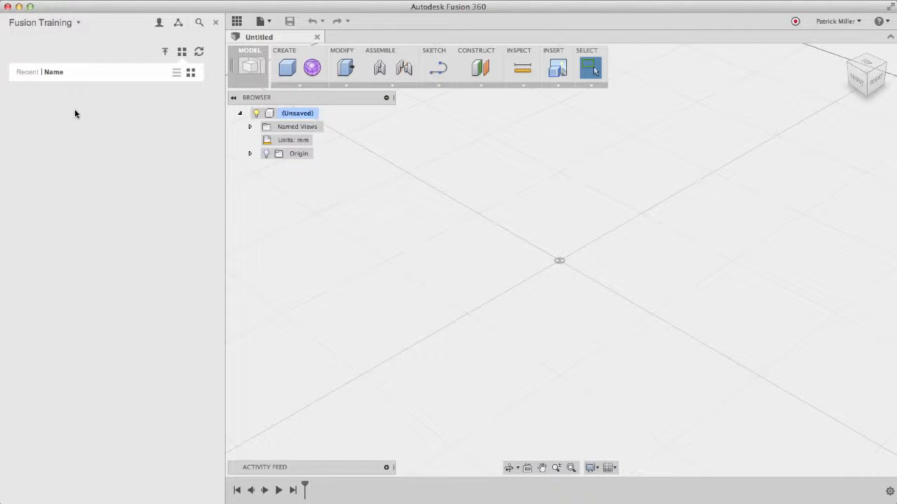
- Open the project's Upload window and arrange it beside the Finder window
click(166, 53)
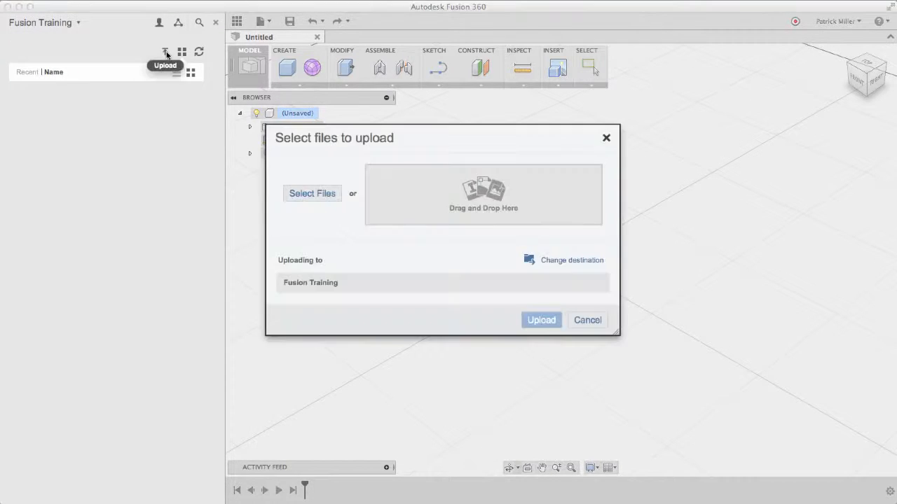
drag(437, 143, 468, 47)
key(super+Tab)
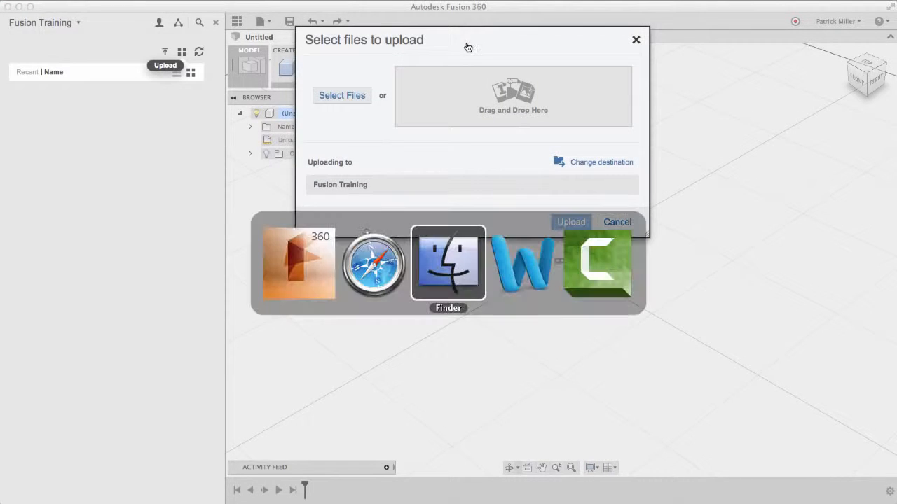
key(super+Tab)
drag(487, 3, 473, 113)
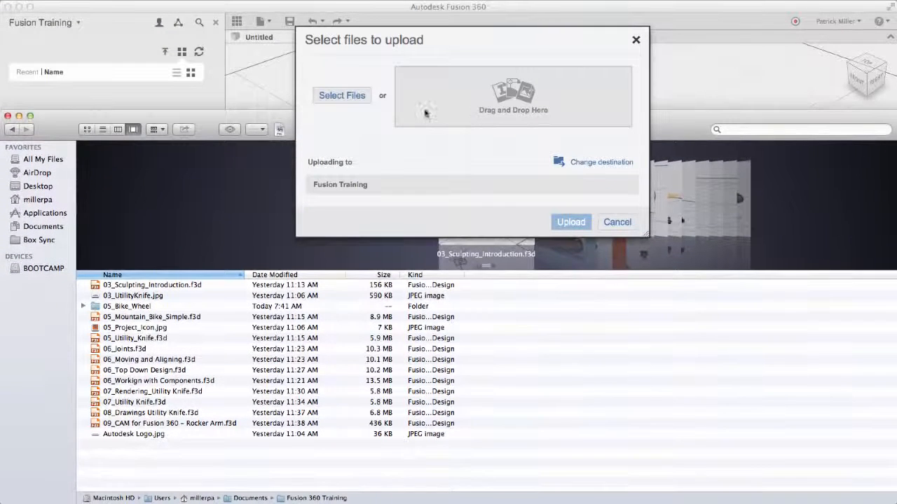
- Sort Finder by Kind and upload the eleven .f3d files from 03_Sculpting_Introduction through 09_CAM
click(414, 275)
click(194, 295)
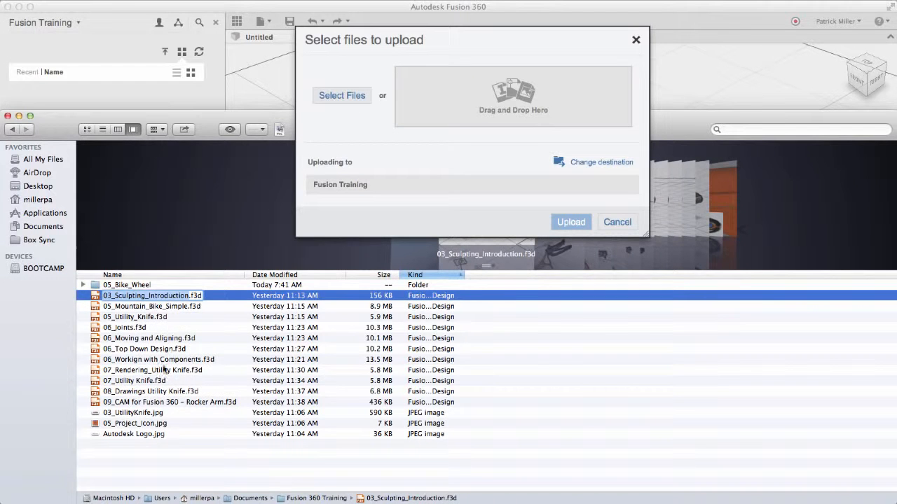
shift+click(162, 402)
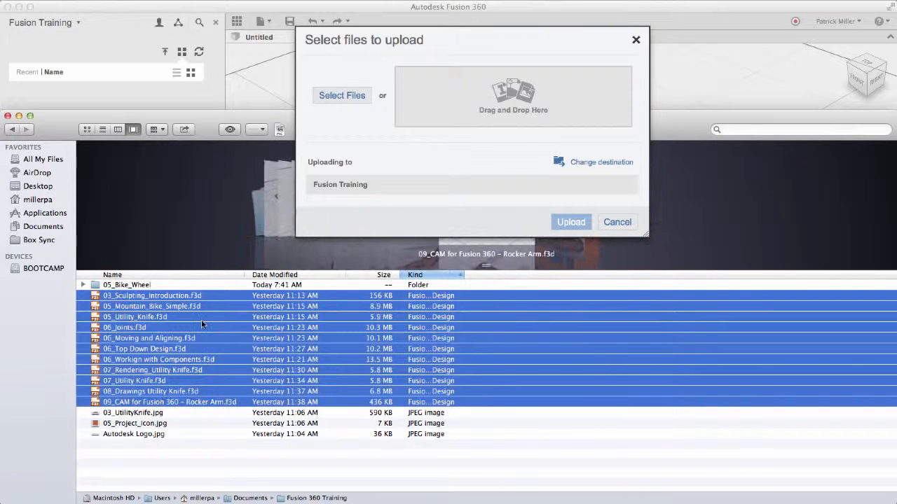
drag(202, 295, 537, 87)
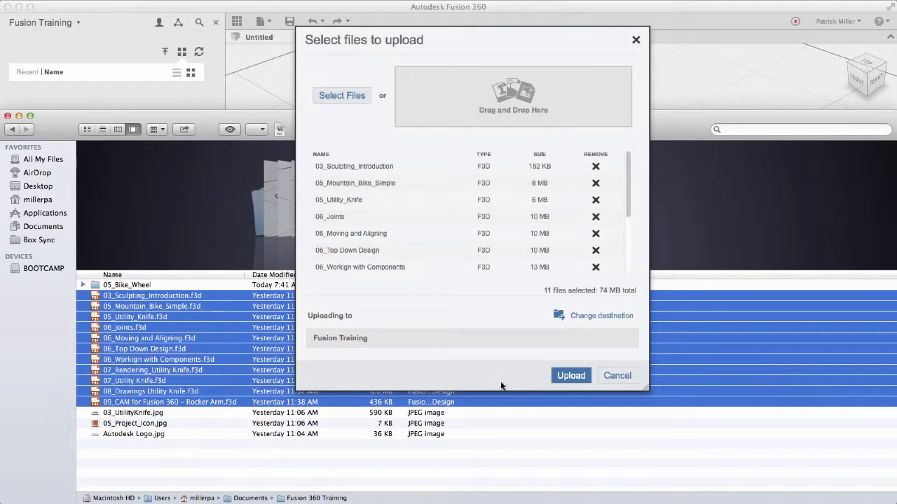
click(569, 376)
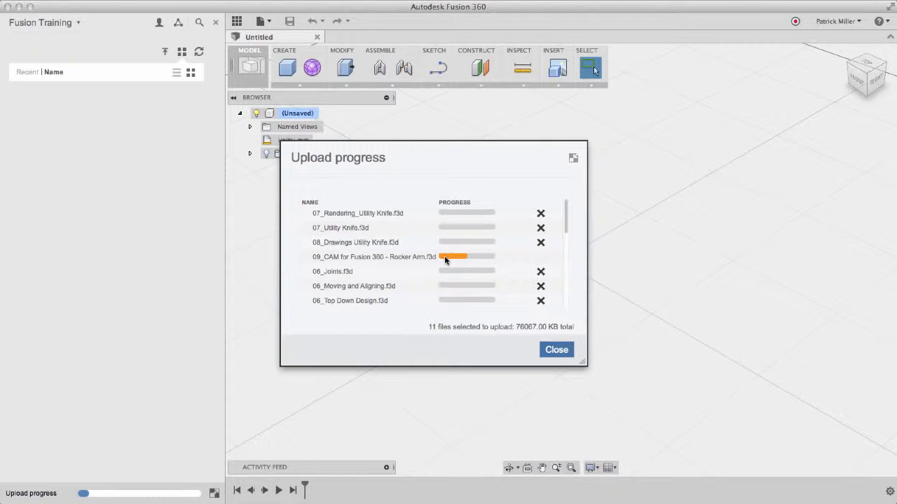
- Minimize the Upload progress dialog so the transfer continues in the status bar
click(574, 159)
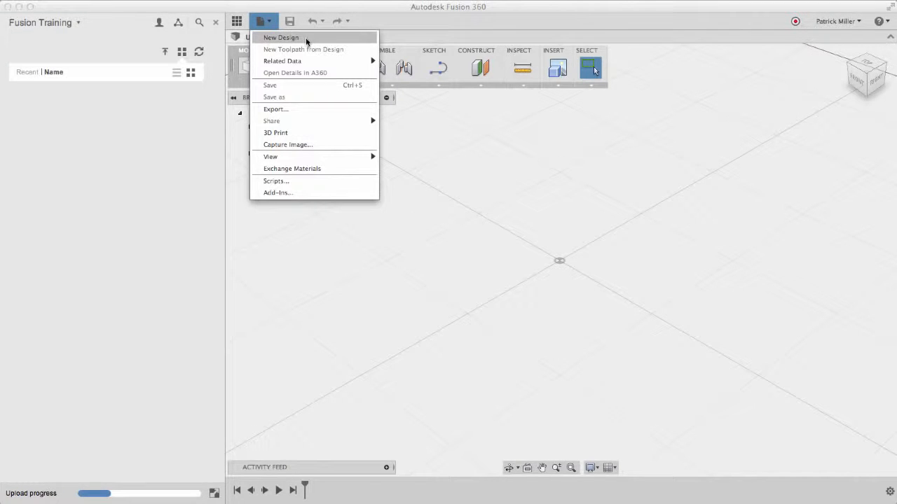
- In a new design, create a Box on the bottom plane with a 100 mm square base and 10 mm height
click(305, 37)
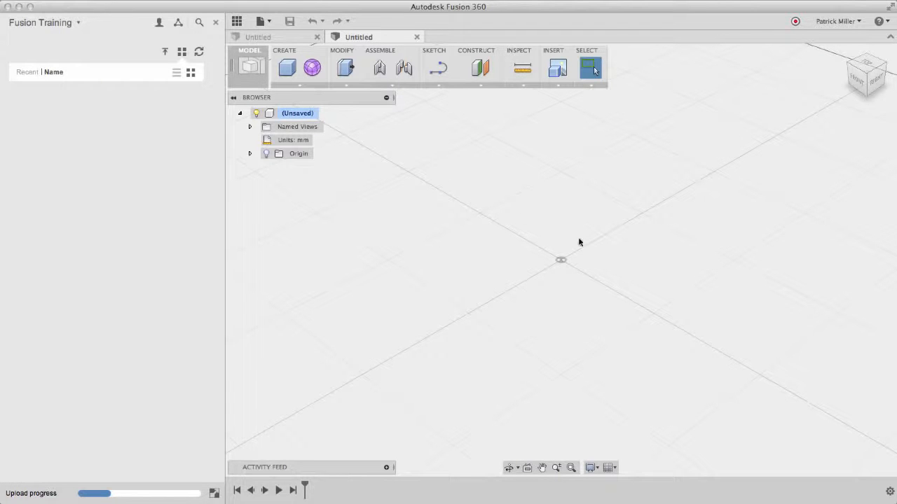
click(291, 72)
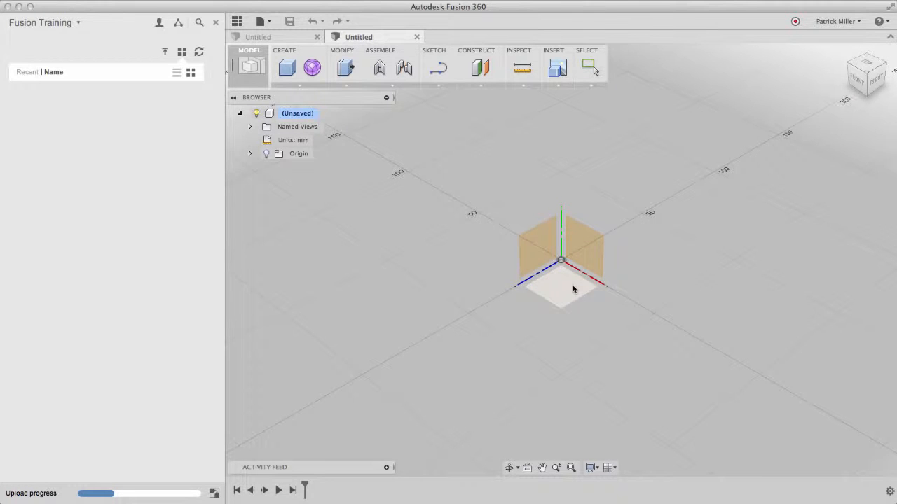
click(572, 285)
click(560, 169)
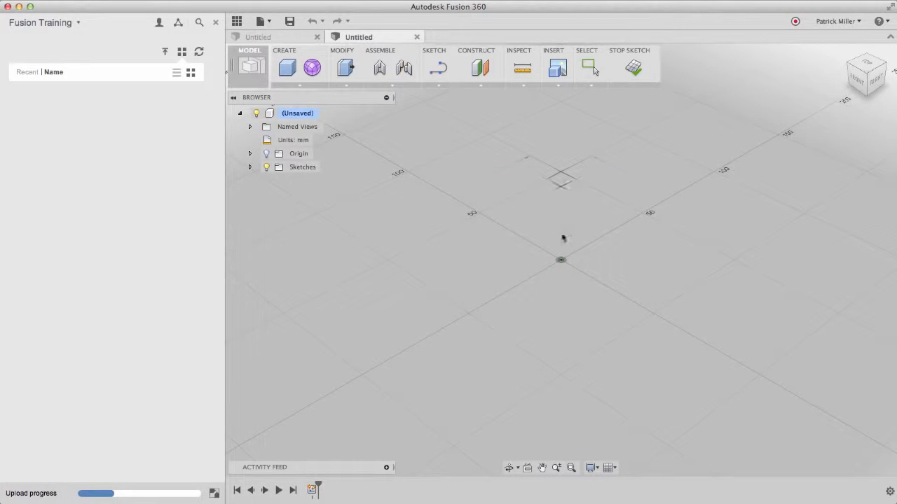
click(561, 375)
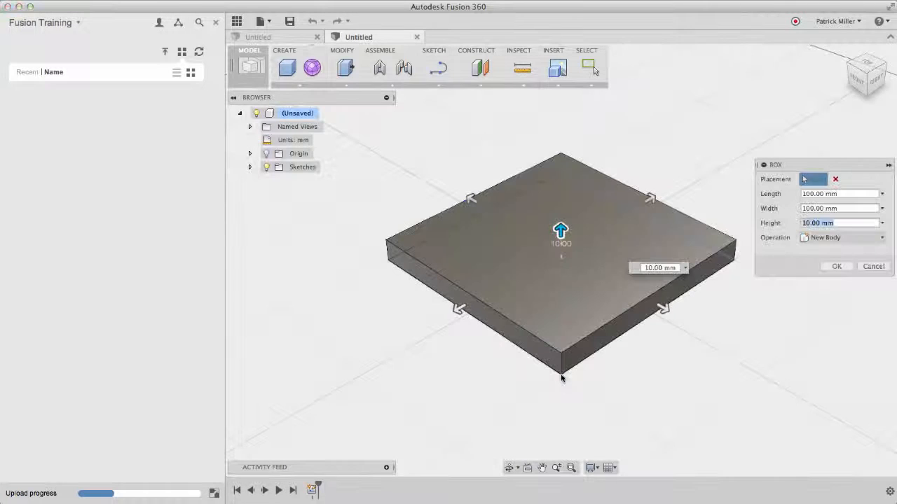
click(836, 267)
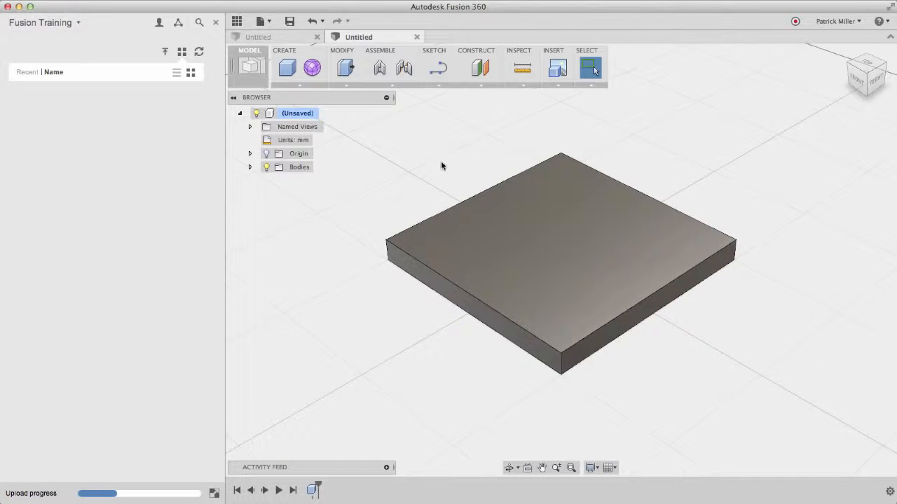
- Save the design under the name 'My first box' in the Fusion Training project
click(293, 27)
drag(286, 118, 226, 119)
text(M)
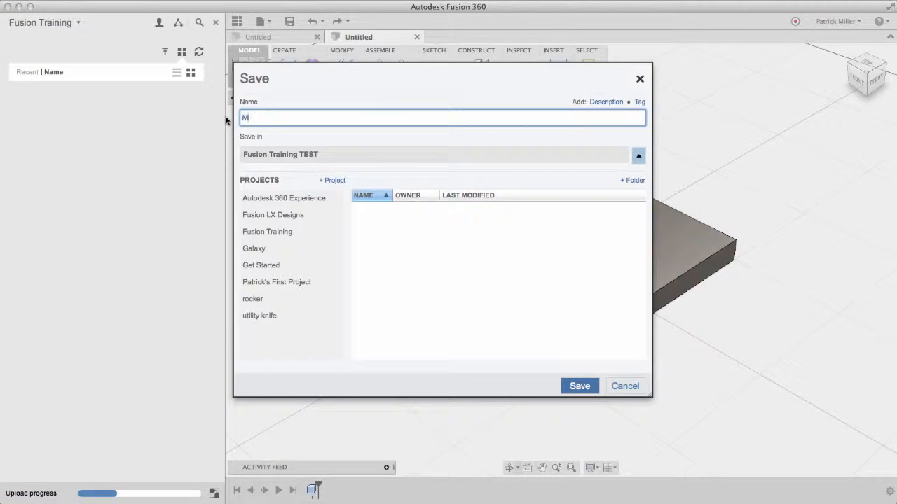
text(y first box)
click(276, 233)
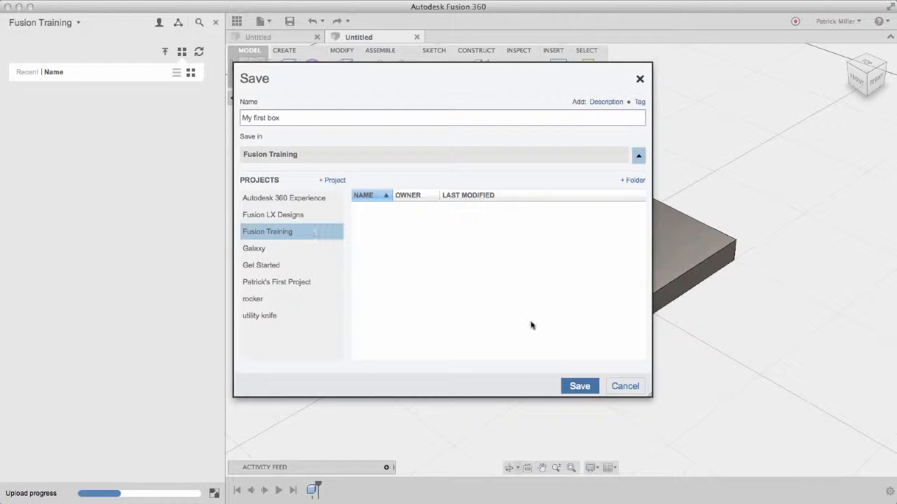
click(580, 387)
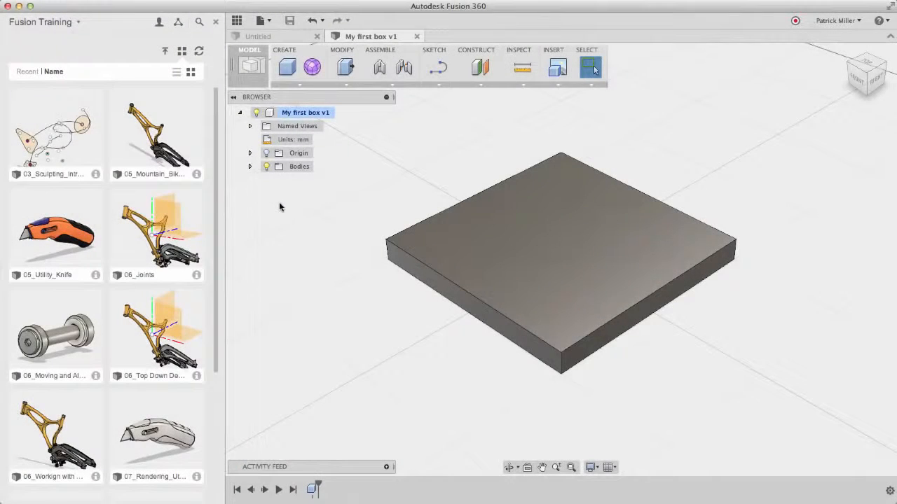
- Open the 05_Mountain_Bike_Simple tutorial design from the Fusion Training data panel
scroll(96, 234, down, 5)
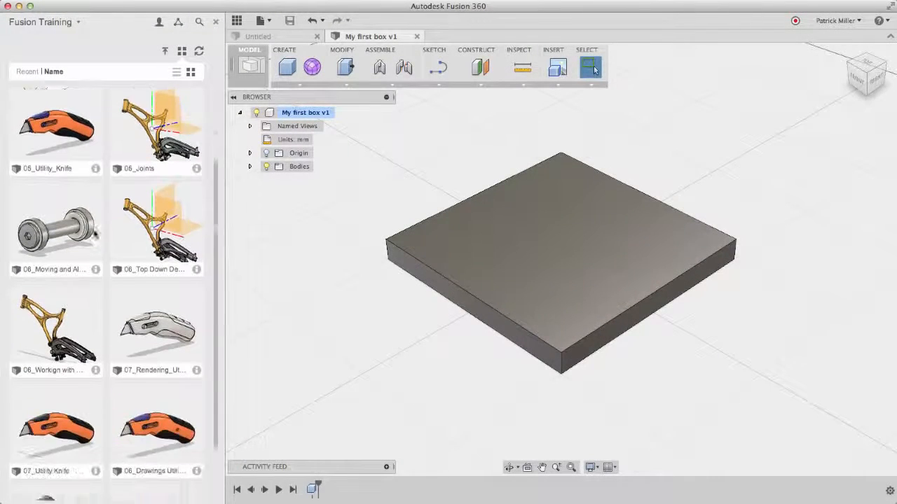
scroll(96, 235, down, 1)
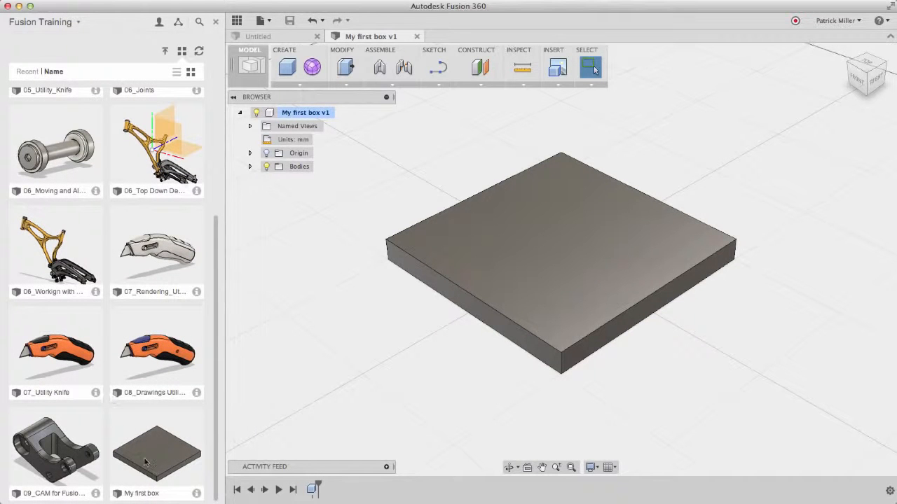
scroll(161, 441, up, 5)
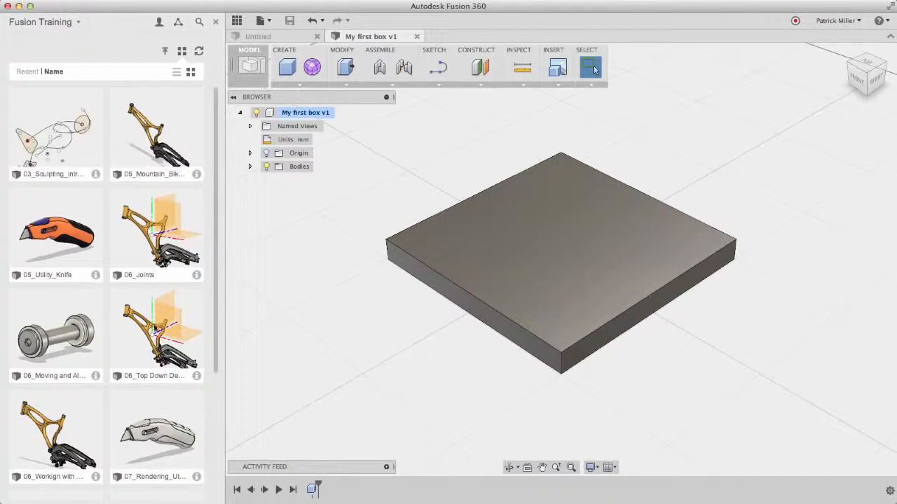
right_click(153, 128)
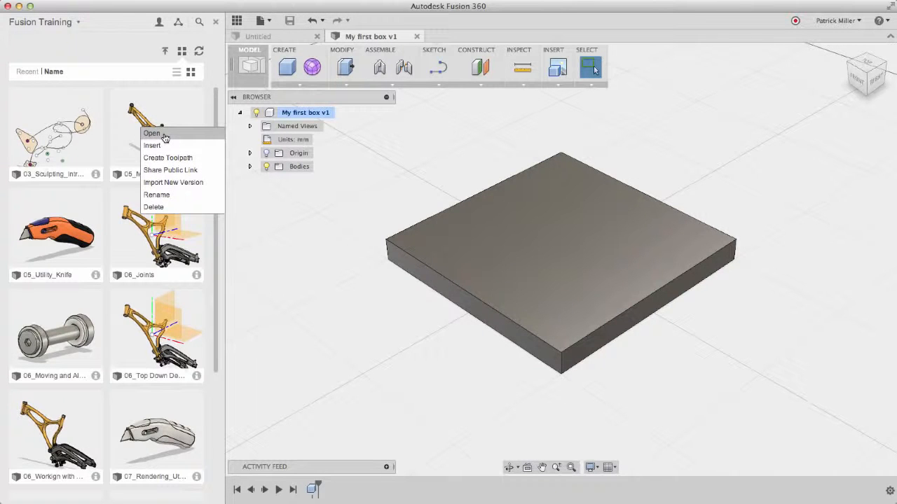
click(165, 136)
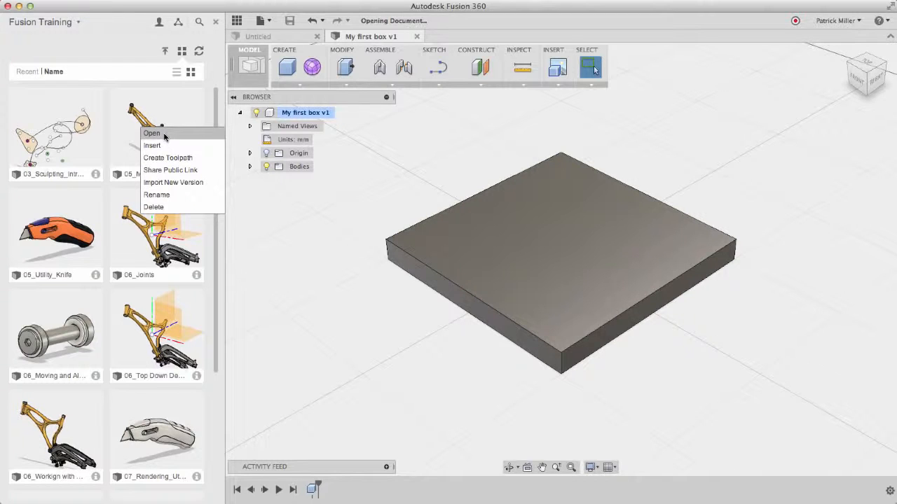